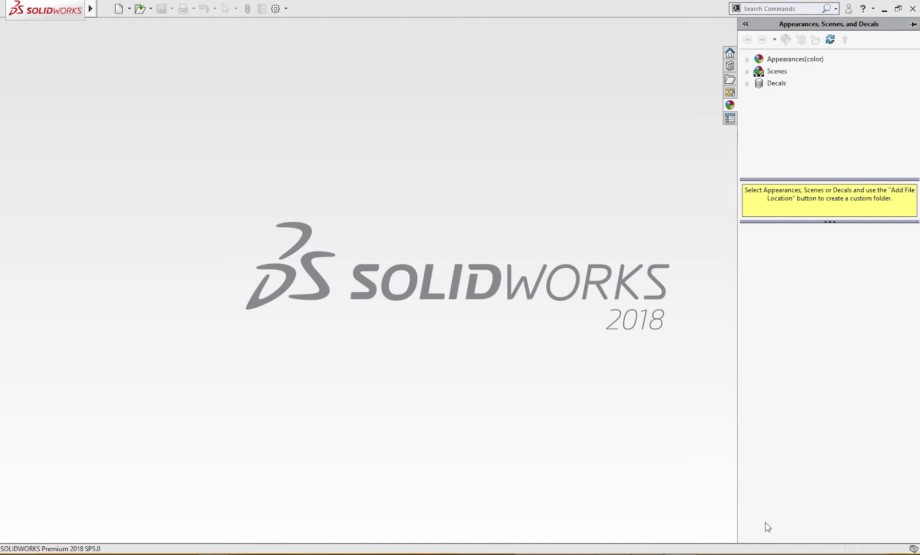
# Step: Review the flanged pipe-elbow reference drawing
pyautogui.click(647, 505)
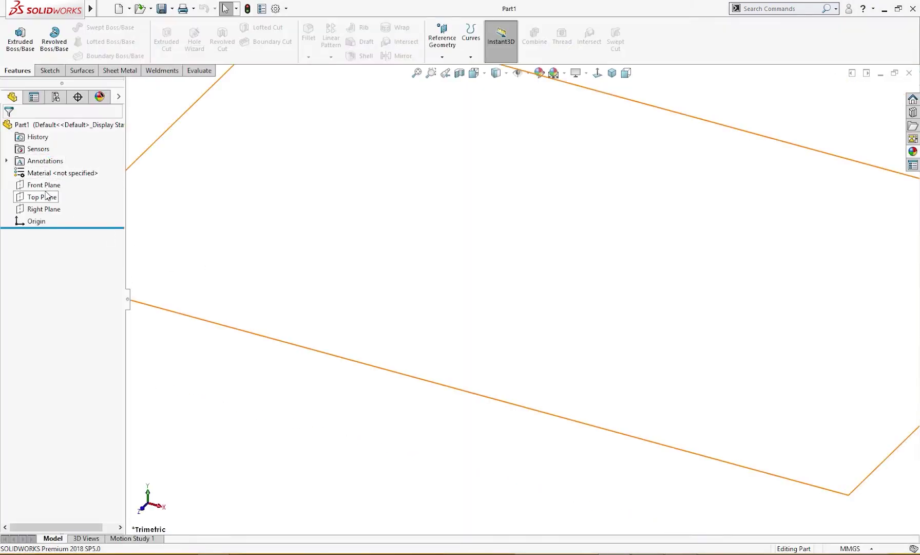
# Step: On the Front Plane, sketch a horizontal line, a tangent quarter-arc and a vertical line
pyautogui.click(49, 185)
pyautogui.click(57, 172)
pyautogui.moveTo(462, 273)
pyautogui.mouseDown(button='right')
pyautogui.moveTo(415, 277)
pyautogui.moveTo(426, 317)
pyautogui.mouseUp(button='right')
pyautogui.moveTo(522, 299); pyautogui.dragTo(407, 299)
pyautogui.doubleClick(409, 300)
pyautogui.click(407, 299)
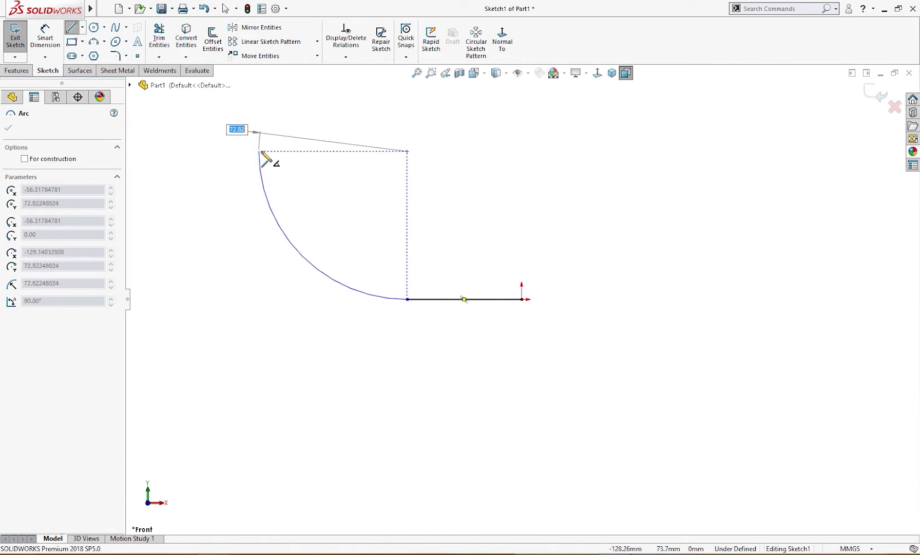
pyautogui.click(260, 153)
pyautogui.doubleClick(261, 83)
pyautogui.press('Escape')
# Step: Add an Equal relation between the horizontal and vertical lines
pyautogui.press('Escape')
pyautogui.press('f')
pyautogui.click(285, 184)
pyautogui.keyDown('ctrl'); pyautogui.click(693, 496); pyautogui.keyUp('ctrl')
pyautogui.click(802, 446)
pyautogui.press('Escape')
# Step: Dimension the straight path line to 150 mm
pyautogui.press('f')
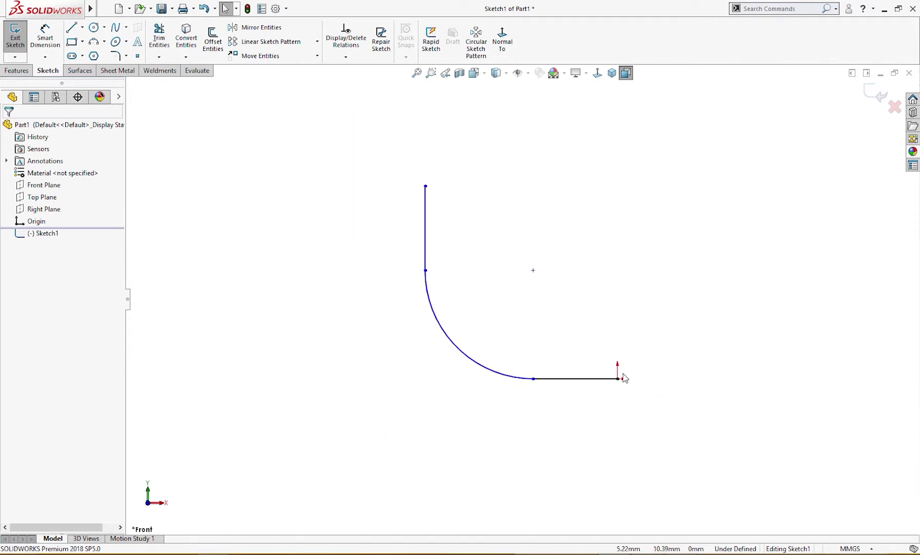
pyautogui.press('d')
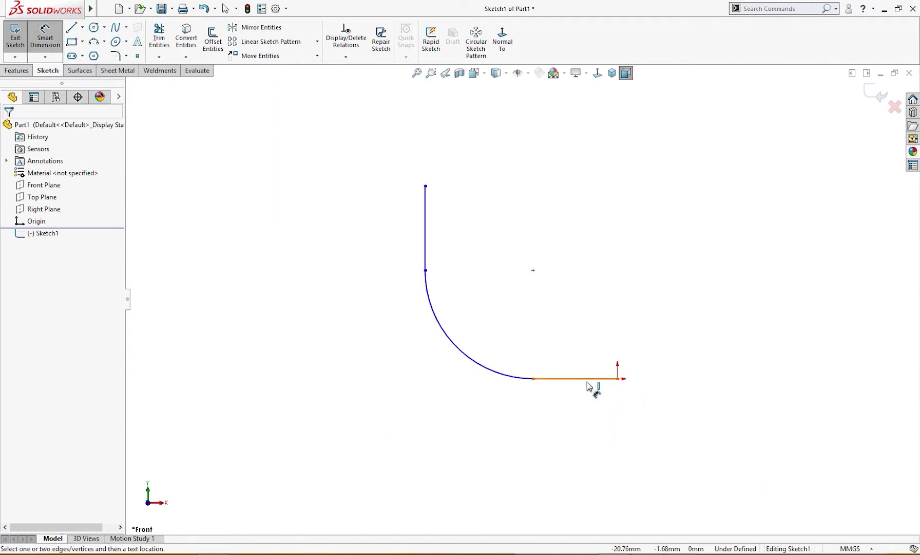
pyautogui.click(588, 384)
pyautogui.click(593, 410)
pyautogui.write('15')
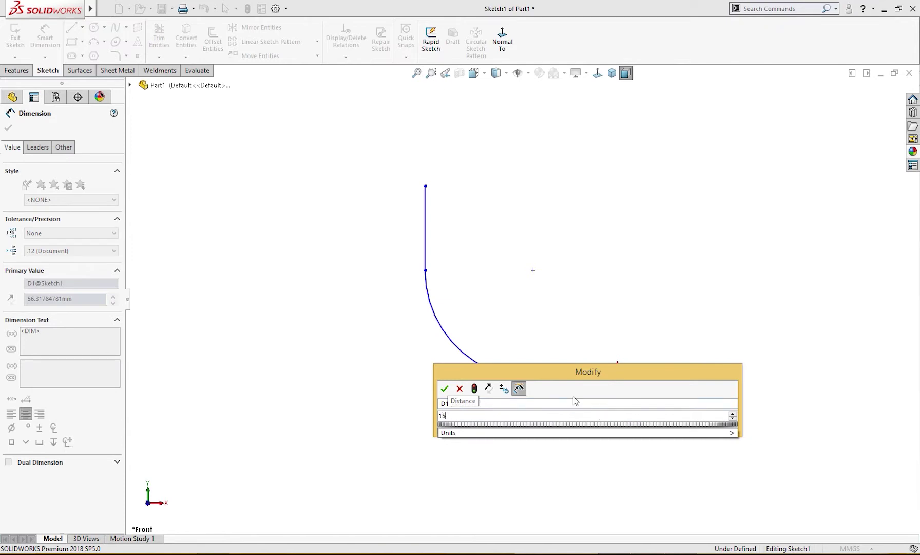
pyautogui.write('0')
pyautogui.press('Return')
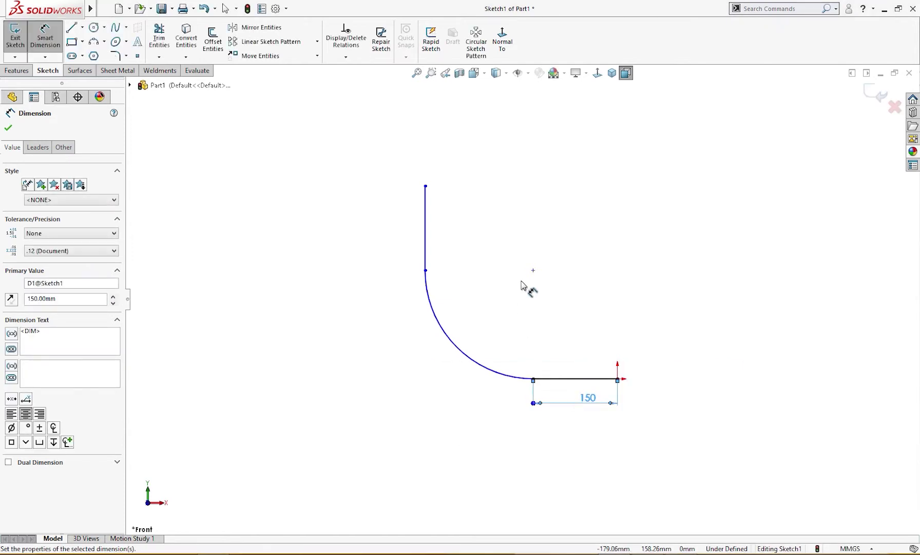
# Step: Set the arc's bend radius to 260 mm and exit the path sketch
pyautogui.click(456, 349)
pyautogui.click(389, 365)
pyautogui.write('260')
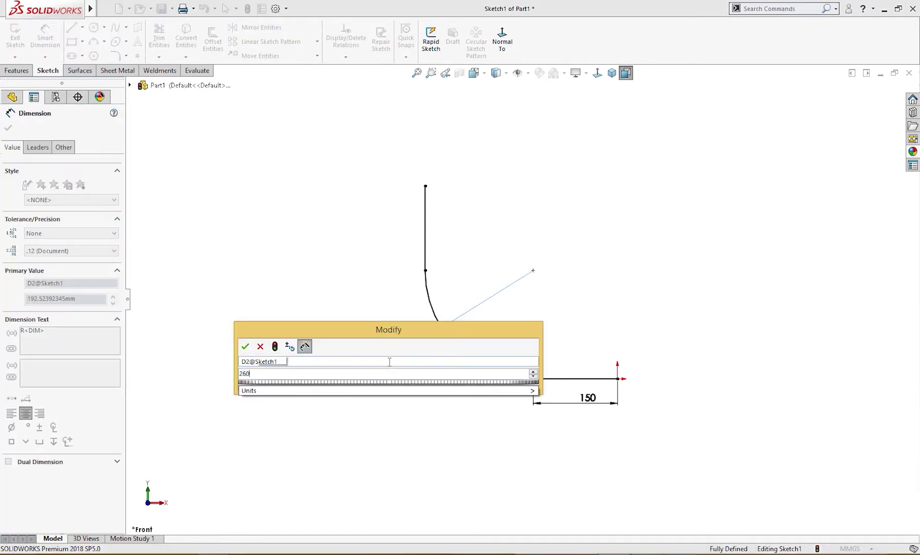
pyautogui.press('Return')
pyautogui.click(523, 328)
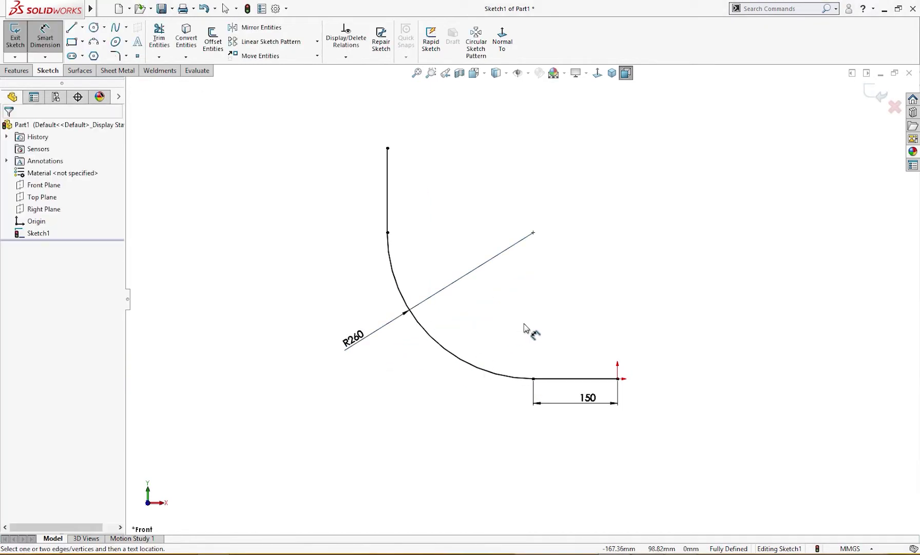
pyautogui.click(879, 94)
# Step: Draw two concentric circles at the origin in a Right Plane sketch
pyautogui.click(44, 209)
pyautogui.click(107, 194)
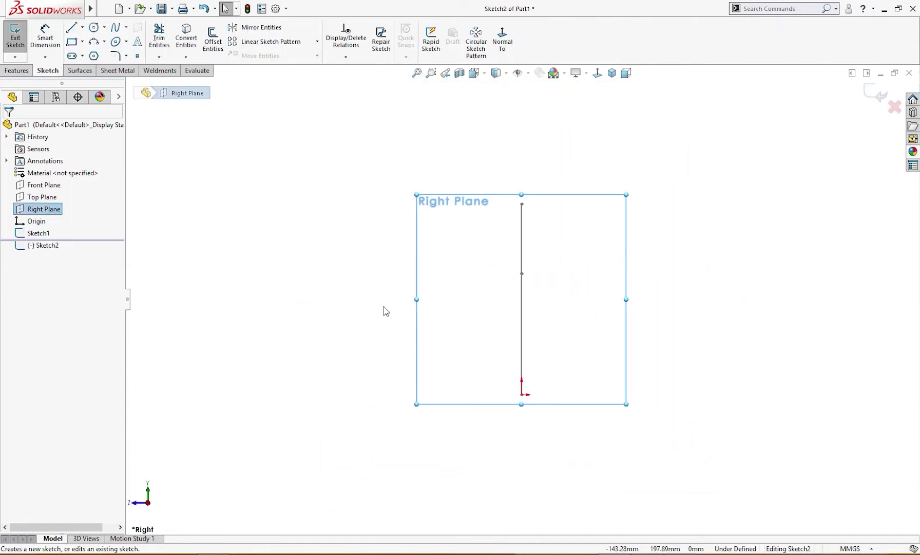
pyautogui.press('l')
pyautogui.moveTo(485, 346); pyautogui.dragTo(506, 349, button='right')
pyautogui.click(522, 395)
pyautogui.click(554, 426)
pyautogui.click(521, 394)
pyautogui.click(577, 434)
# Step: Dimension the circles to Ø290 outer and Ø210 inner
pyautogui.moveTo(636, 456); pyautogui.dragTo(631, 386, button='right')
pyautogui.click(571, 440)
pyautogui.click(619, 423)
pyautogui.write('290')
pyautogui.press('Return')
pyautogui.click(552, 426)
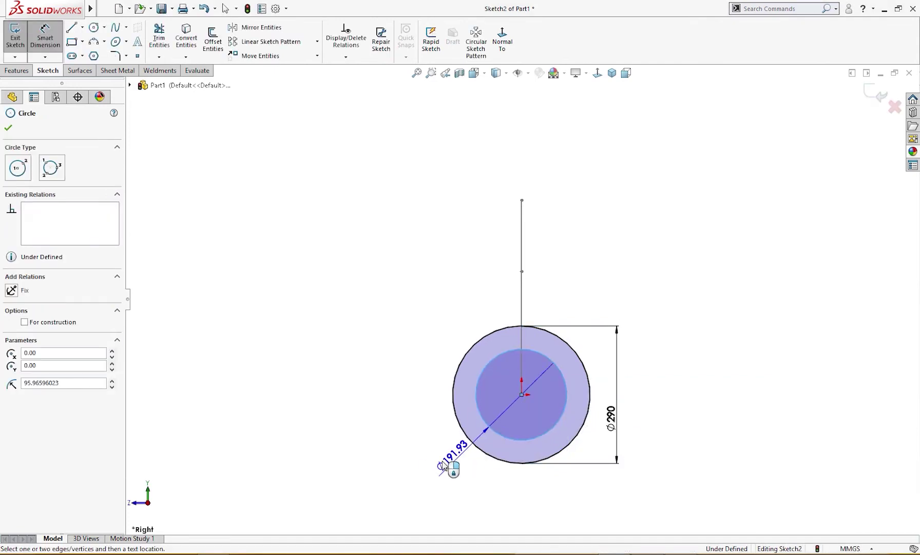
pyautogui.click(443, 464)
pyautogui.write('210')
pyautogui.press('Return')
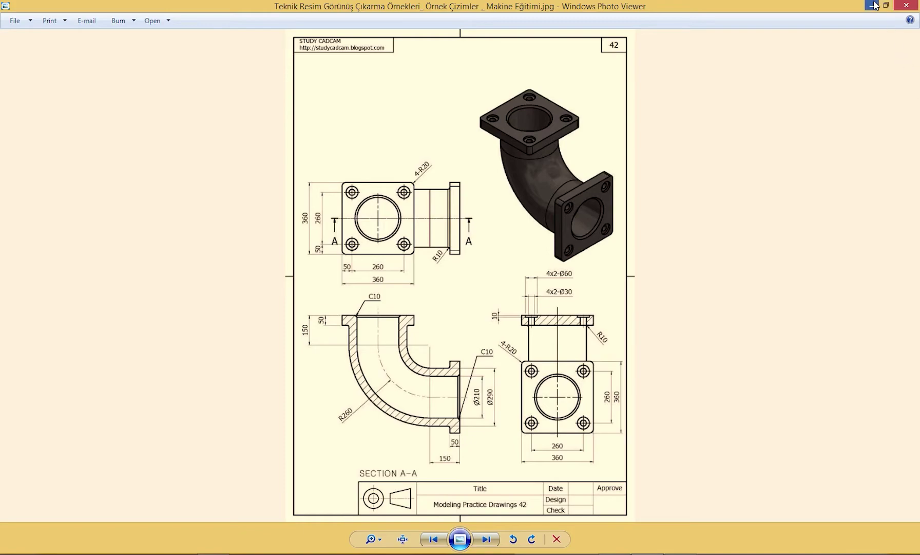
# Step: Close the reference drawing and exit the cross-section sketch, keeping its edits
pyautogui.click(875, 5)
pyautogui.click(895, 106)
pyautogui.click(540, 287)
pyautogui.click(879, 96)
pyautogui.moveTo(633, 252); pyautogui.dragTo(672, 297, button='middle')
pyautogui.click(674, 302)
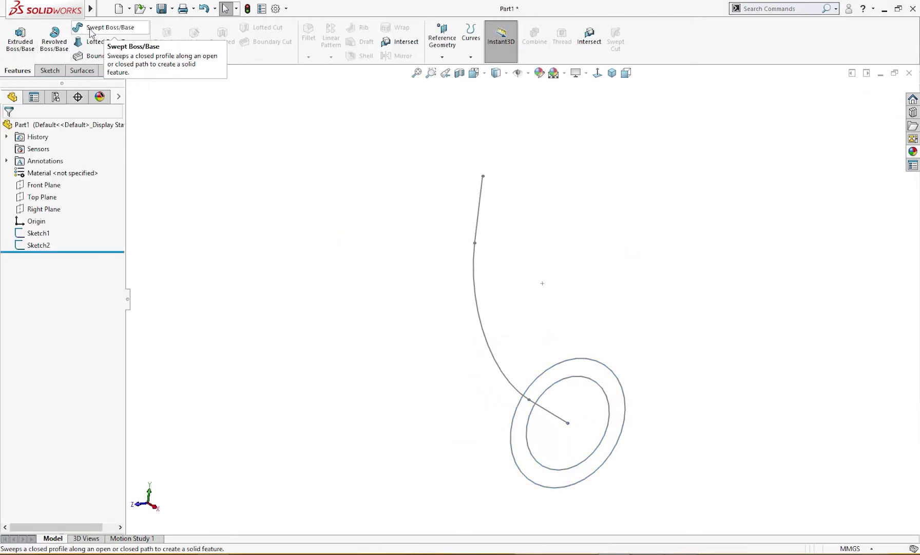
# Step: Sweep the ring profile along the bent path to create the pipe
pyautogui.click(88, 31)
pyautogui.click(513, 430)
pyautogui.click(482, 325)
pyautogui.click(8, 127)
# Step: Start a sketch on the pipe's end face with the centre rectangle tool
pyautogui.click(264, 255)
pyautogui.moveTo(264, 255); pyautogui.dragTo(268, 260, button='middle')
pyautogui.click(598, 374)
pyautogui.click(647, 342)
pyautogui.press('r')
pyautogui.click(44, 171)
# Step: Draw a centre rectangle on the pipe centre and make its sides equal
pyautogui.click(521, 344)
pyautogui.click(588, 406)
pyautogui.press('Escape')
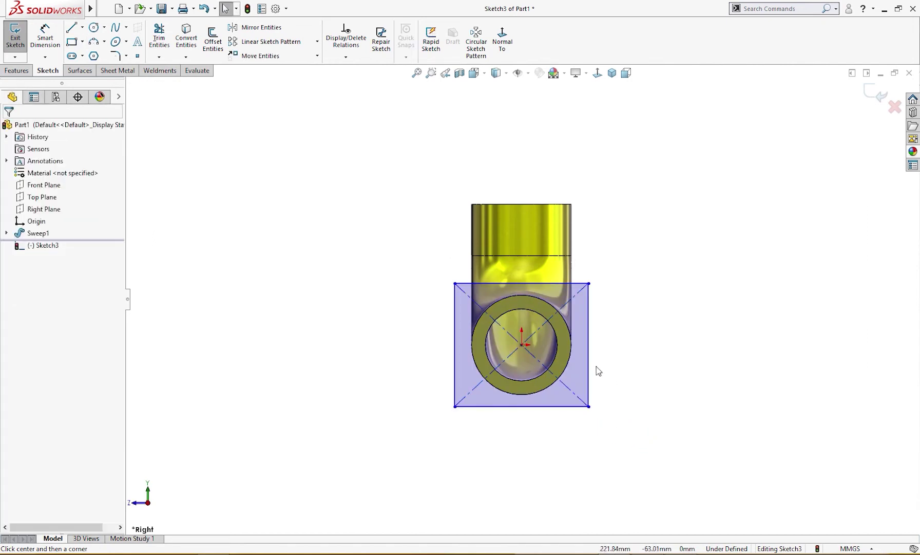
pyautogui.click(589, 370)
pyautogui.keyDown('ctrl'); pyautogui.click(575, 406); pyautogui.keyUp('ctrl')
pyautogui.click(689, 357)
pyautogui.click(623, 345)
# Step: Dimension the square flange outline to 360 mm
pyautogui.moveTo(620, 363); pyautogui.dragTo(621, 317, button='right')
pyautogui.click(590, 366)
pyautogui.click(652, 366)
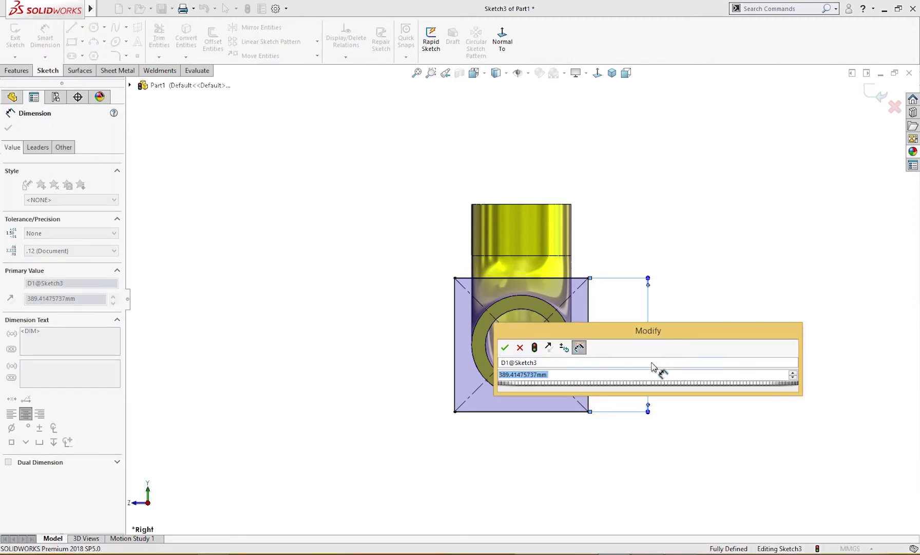
pyautogui.write('360')
pyautogui.press('Return')
pyautogui.press('Escape')
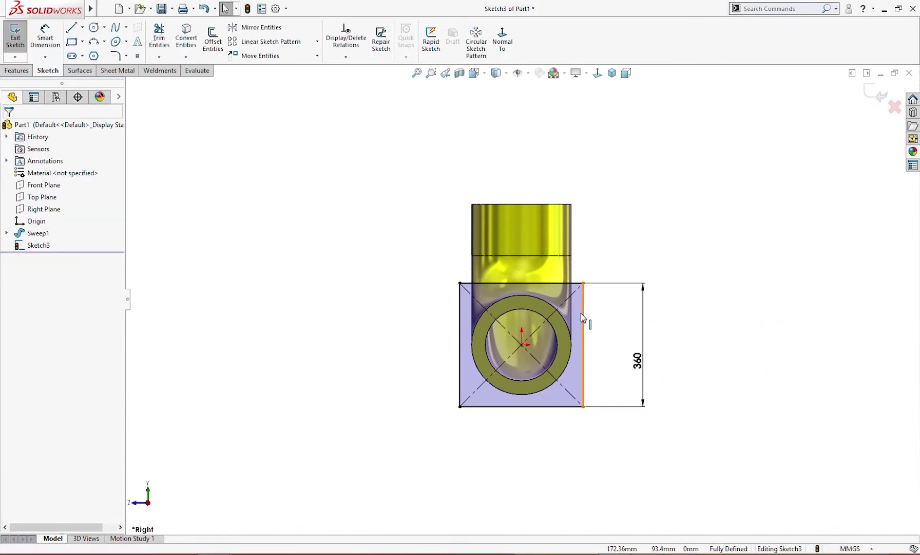
pyautogui.scroll(-2, 506, 382)
# Step: Draw a smaller rectangle from the origin toward the flange corner along the diagonal
pyautogui.press('r')
pyautogui.click(531, 320)
pyautogui.click(596, 253)
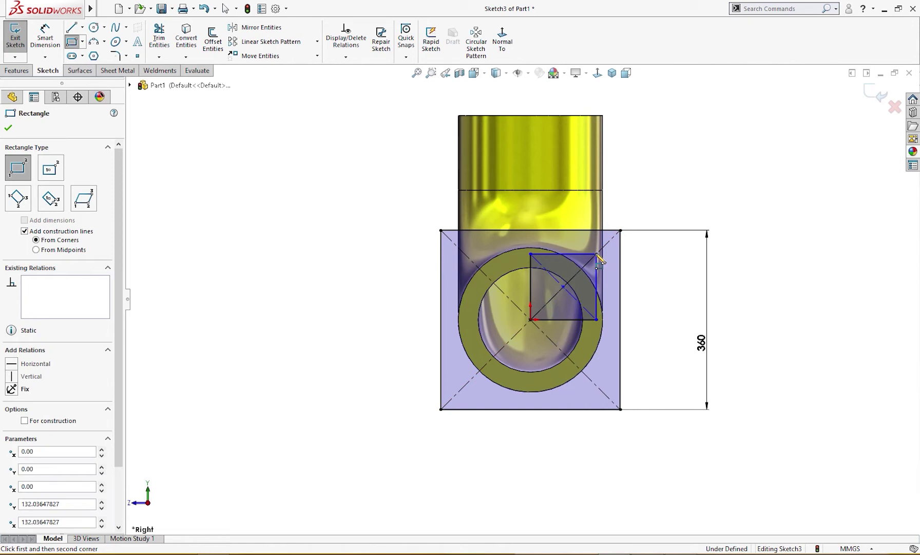
pyautogui.click(597, 254)
pyautogui.press('Escape')
pyautogui.click(537, 313)
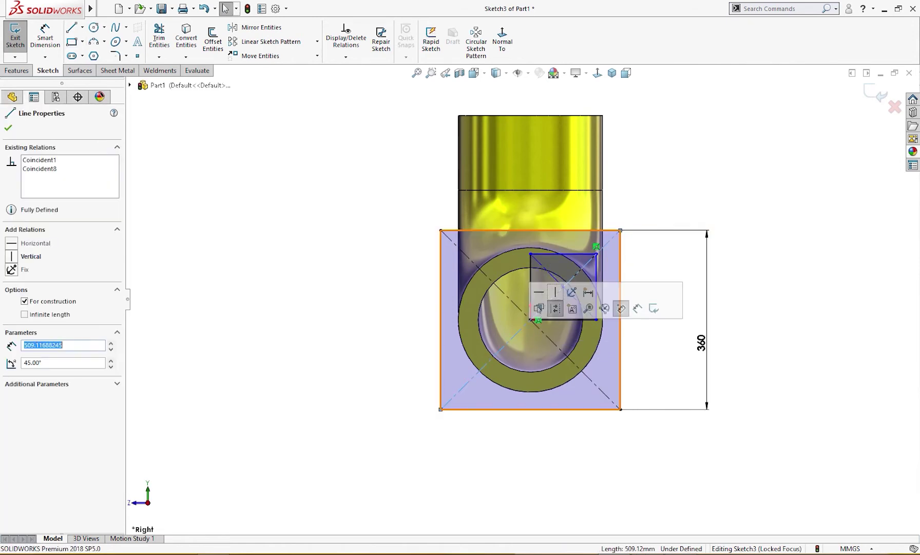
pyautogui.click(596, 282)
# Step: Undo the misplaced rectangle and draw a centred inner rectangle
pyautogui.press('Escape')
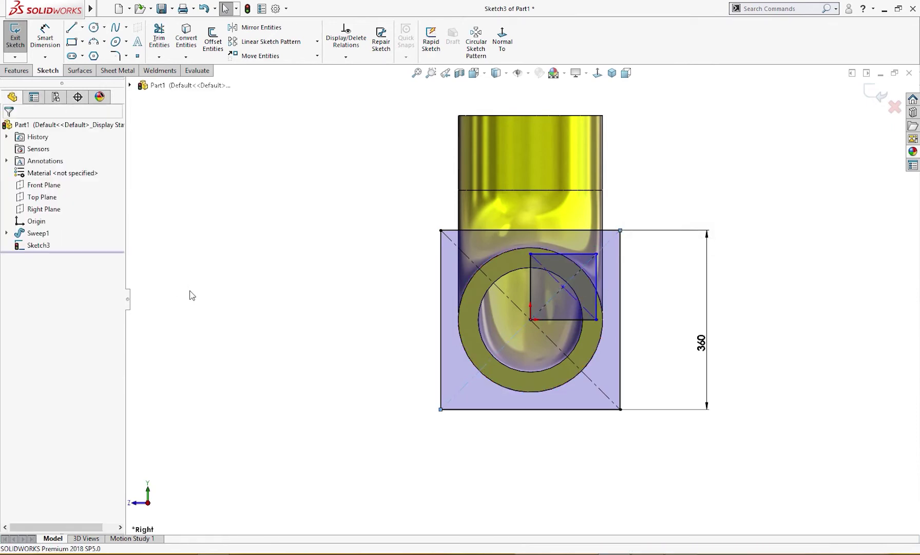
pyautogui.hotkey('ctrl', 'z')
pyautogui.press('Return')
pyautogui.click(44, 171)
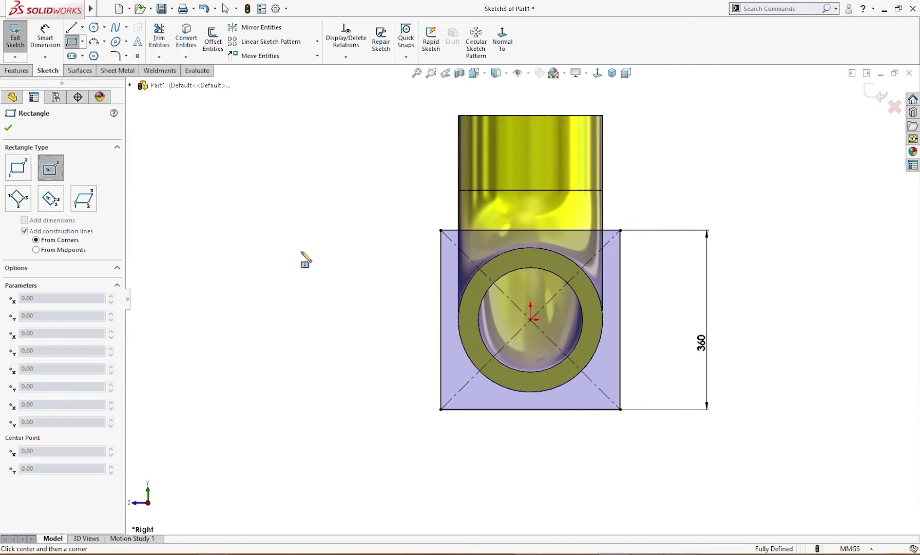
pyautogui.click(530, 318)
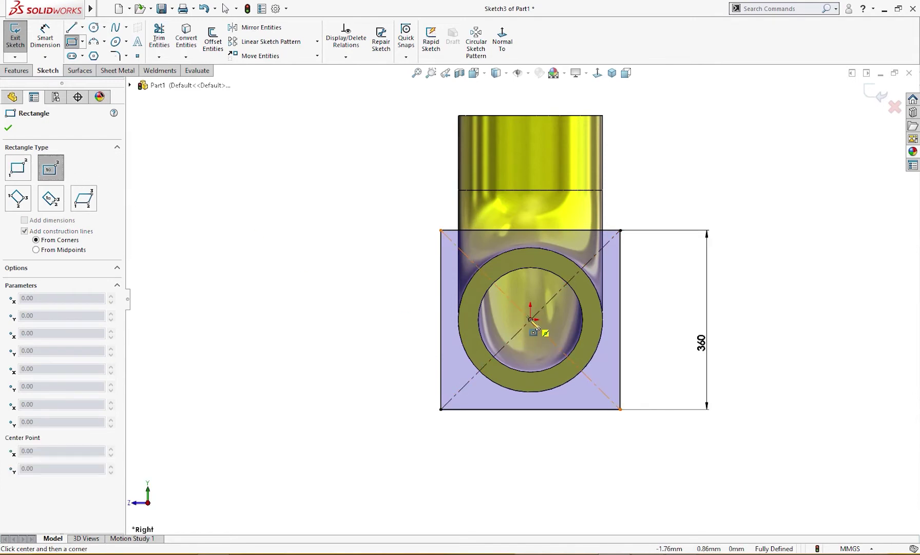
pyautogui.click(609, 385)
pyautogui.rightClick(686, 440)
pyautogui.press('Escape')
# Step: Make the inner rectangle's sides equal so it becomes a square
pyautogui.click(599, 372)
pyautogui.keyDown('ctrl'); pyautogui.click(582, 385); pyautogui.keyUp('ctrl')
pyautogui.click(696, 334)
pyautogui.click(659, 306)
# Step: Dimension the inner square's side to 260 mm
pyautogui.press('d')
pyautogui.click(461, 359)
pyautogui.click(389, 329)
pyautogui.press('Return')
pyautogui.click(647, 496)
pyautogui.click(650, 498)
pyautogui.press('Escape')
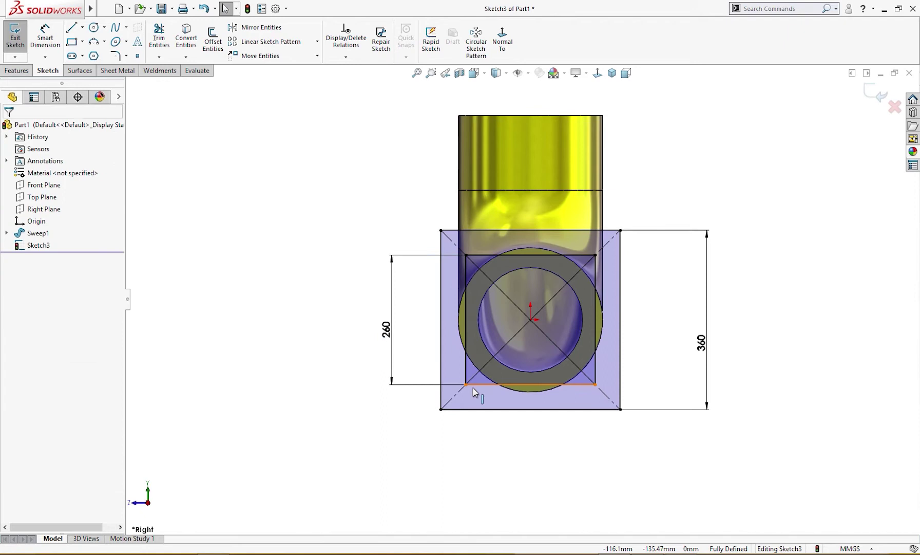
# Step: Convert all four sides of the 260 mm square into construction lines
pyautogui.click(534, 384)
pyautogui.keyDown('ctrl'); pyautogui.click(466, 316); pyautogui.keyUp('ctrl')
pyautogui.keyDown('ctrl'); pyautogui.click(510, 254); pyautogui.keyUp('ctrl')
pyautogui.click(42, 408)
pyautogui.keyDown('ctrl'); pyautogui.click(595, 367); pyautogui.keyUp('ctrl')
pyautogui.press('Escape')
pyautogui.click(595, 379)
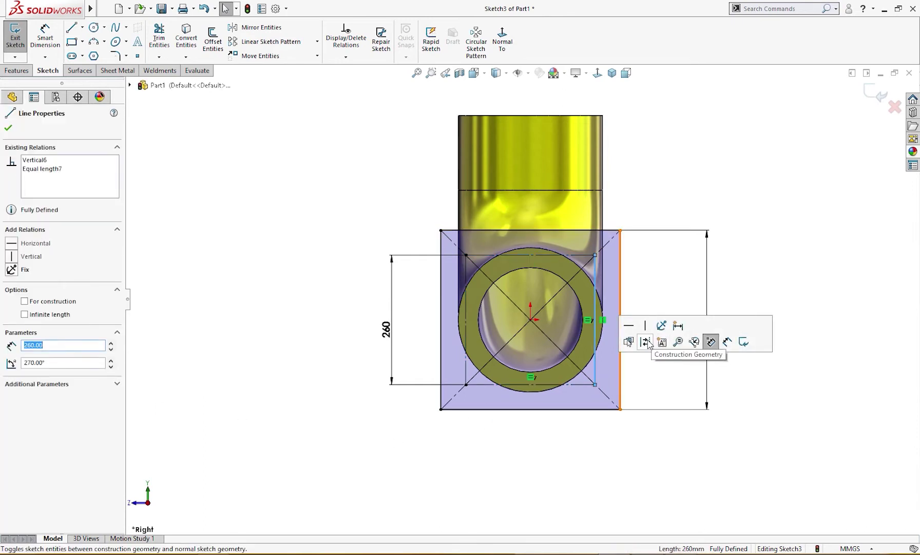
pyautogui.click(707, 340)
# Step: Extrude the square region around the pipe, reversed toward the pipe, into a flange
pyautogui.press('s')
pyautogui.click(878, 240)
pyautogui.click(112, 230)
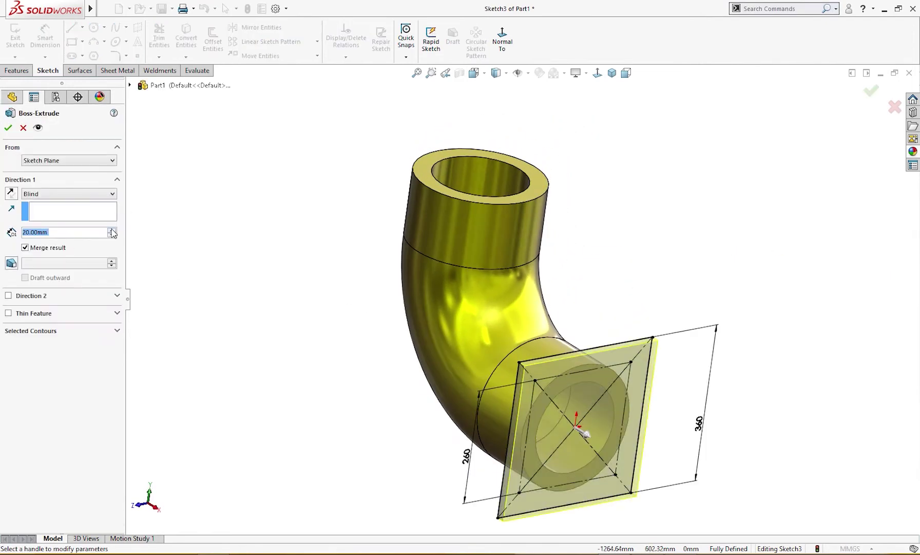
pyautogui.click(112, 230)
pyautogui.click(11, 193)
pyautogui.click(87, 331)
pyautogui.click(562, 386)
pyautogui.moveTo(401, 421); pyautogui.dragTo(388, 423, button='middle')
pyautogui.click(8, 128)
pyautogui.scroll(3, 265, 318)
pyautogui.scroll(3, 287, 324)
# Step: Fillet the flange's four corner edges with a 20 mm radius
pyautogui.click(310, 42)
pyautogui.write('20')
pyautogui.press('Return')
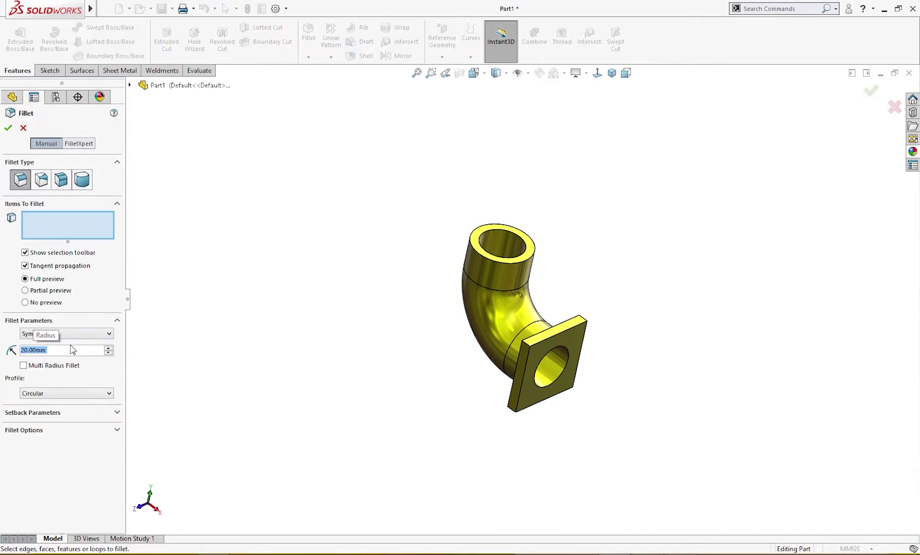
pyautogui.scroll(-3, 560, 319)
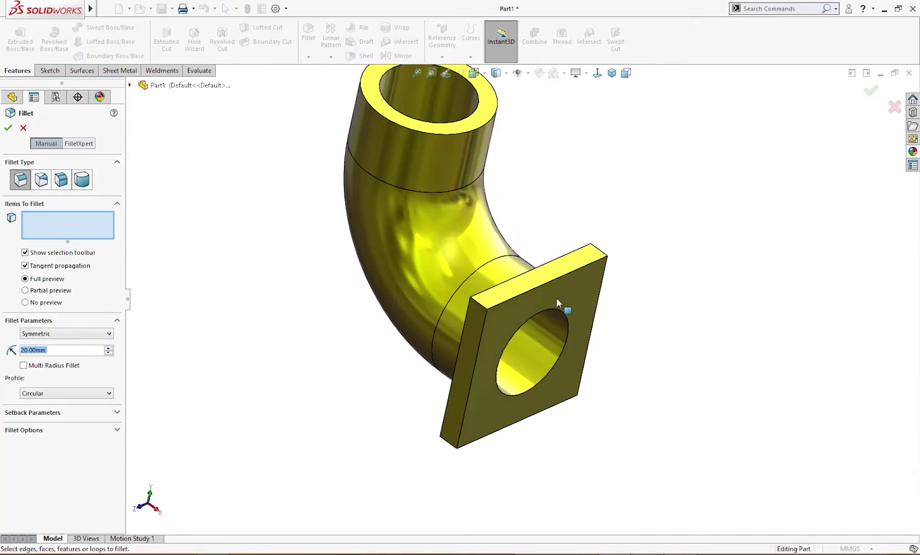
pyautogui.click(488, 303)
pyautogui.click(511, 270)
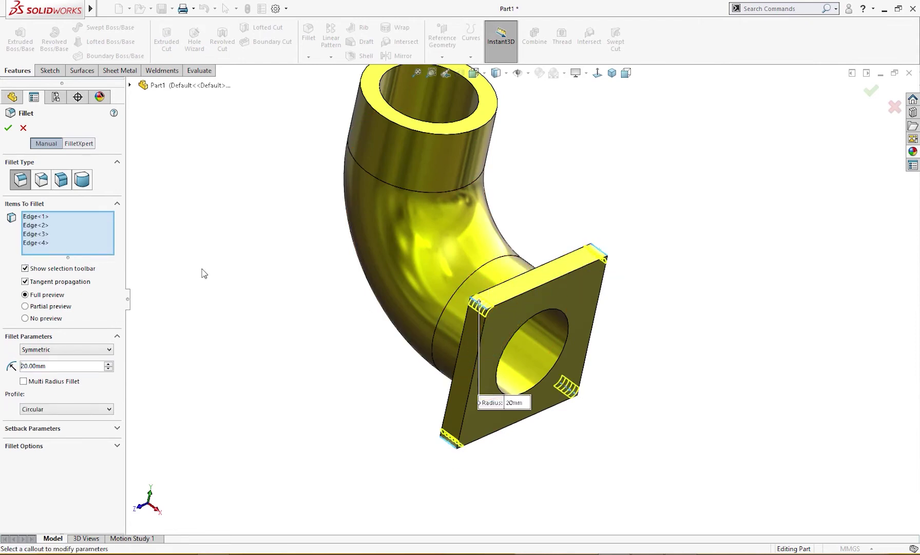
pyautogui.click(8, 128)
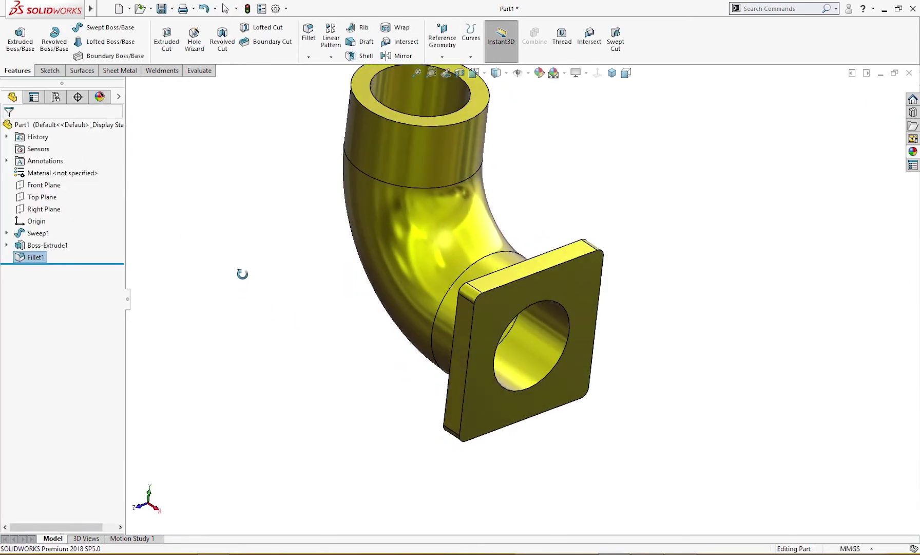
# Step: Show the first flange's Sketch3 and orbit the model to face the flange
pyautogui.click(7, 245)
pyautogui.click(45, 257)
pyautogui.click(56, 235)
pyautogui.click(247, 304)
pyautogui.moveTo(247, 304); pyautogui.dragTo(225, 295, button='middle')
# Step: Add M6 counterbore holes at the four corners of the construction square
pyautogui.click(194, 40)
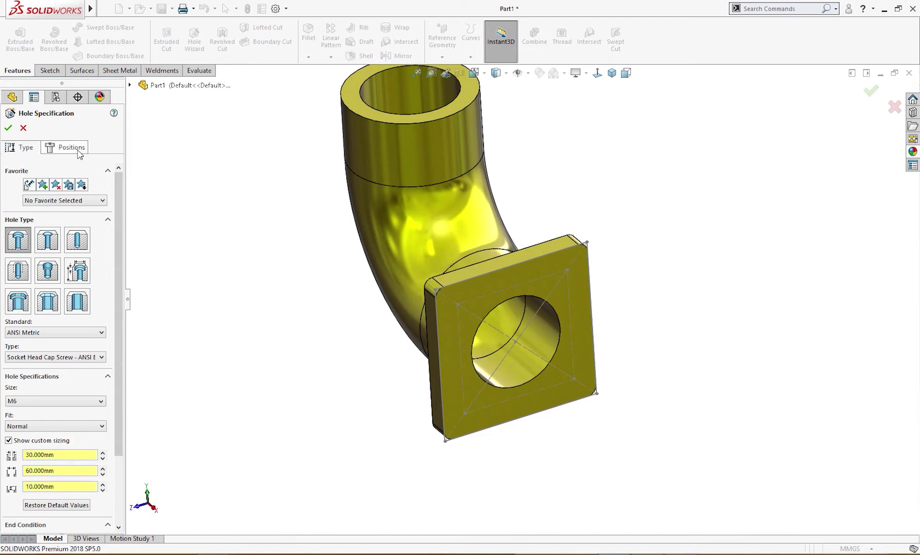
pyautogui.click(79, 153)
pyautogui.click(471, 305)
pyautogui.moveTo(459, 302); pyautogui.dragTo(435, 290)
pyautogui.click(608, 290)
pyautogui.click(608, 463)
pyautogui.click(435, 463)
pyautogui.click(23, 147)
pyautogui.scroll(-3, 72, 462)
pyautogui.click(8, 129)
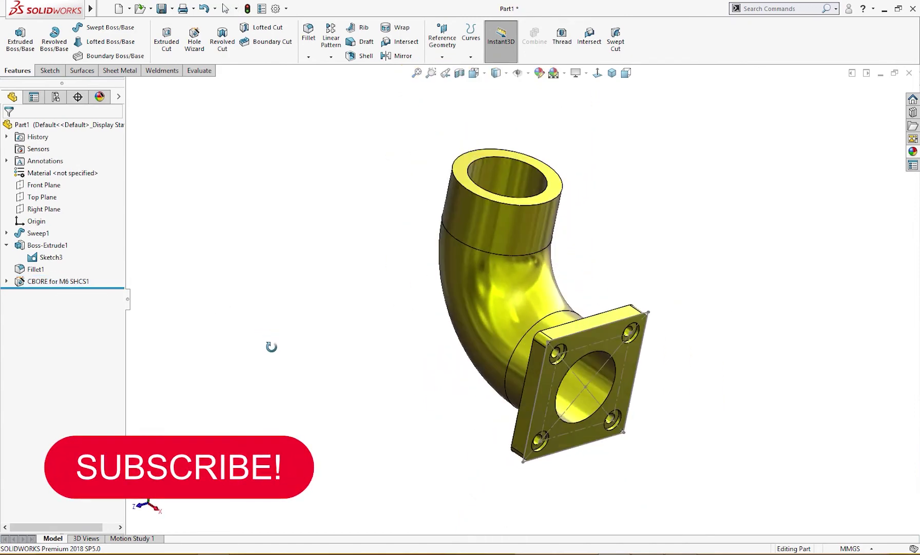
# Step: Orbit to the pipe's open top end and start a sketch on that face
pyautogui.click(582, 388)
pyautogui.moveTo(664, 386)
pyautogui.mouseDown(button='middle')
pyautogui.moveTo(612, 401)
pyautogui.moveTo(619, 391)
pyautogui.mouseUp(button='middle')
pyautogui.scroll(-3, 477, 226)
pyautogui.click(458, 210)
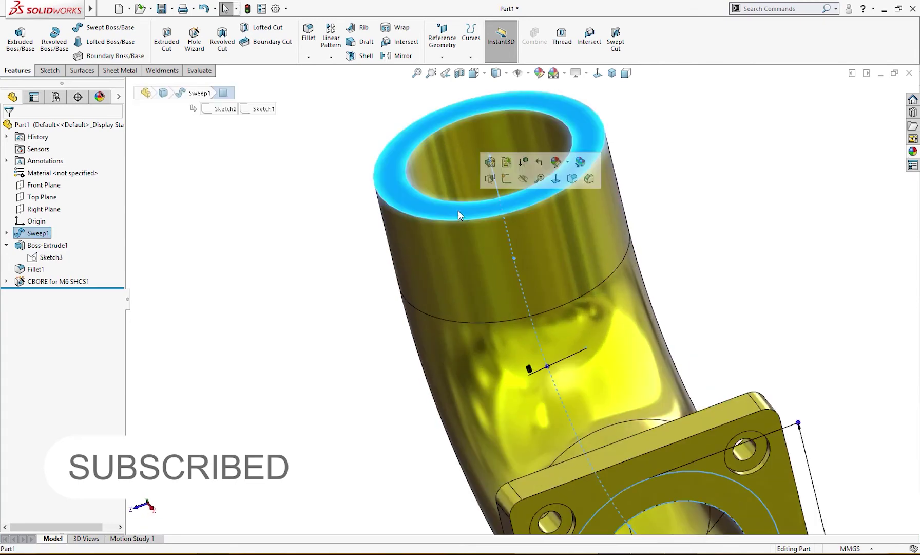
pyautogui.click(506, 178)
# Step: Draw a center rectangle centred on the pipe end
pyautogui.moveTo(312, 286); pyautogui.dragTo(226, 263, button='right')
pyautogui.click(50, 169)
pyautogui.click(463, 300)
pyautogui.click(537, 383)
pyautogui.press('Escape')
# Step: Make the outer rectangle an Equal-sided square with 360 mm sides
pyautogui.moveTo(547, 444); pyautogui.dragTo(549, 390, button='right')
pyautogui.click(392, 362)
pyautogui.click(352, 321)
pyautogui.write('260')
pyautogui.press('Return')
pyautogui.press('Escape')
pyautogui.click(410, 361)
pyautogui.keyDown('ctrl'); pyautogui.click(391, 345); pyautogui.keyUp('ctrl')
pyautogui.click(505, 291)
pyautogui.click(493, 394)
pyautogui.doubleClick(355, 315)
pyautogui.write('0')
pyautogui.click(441, 435)
# Step: Draw a second, inner center rectangle at the pipe's centre
pyautogui.moveTo(476, 443); pyautogui.dragTo(426, 439, button='right')
pyautogui.click(59, 175)
pyautogui.click(462, 299)
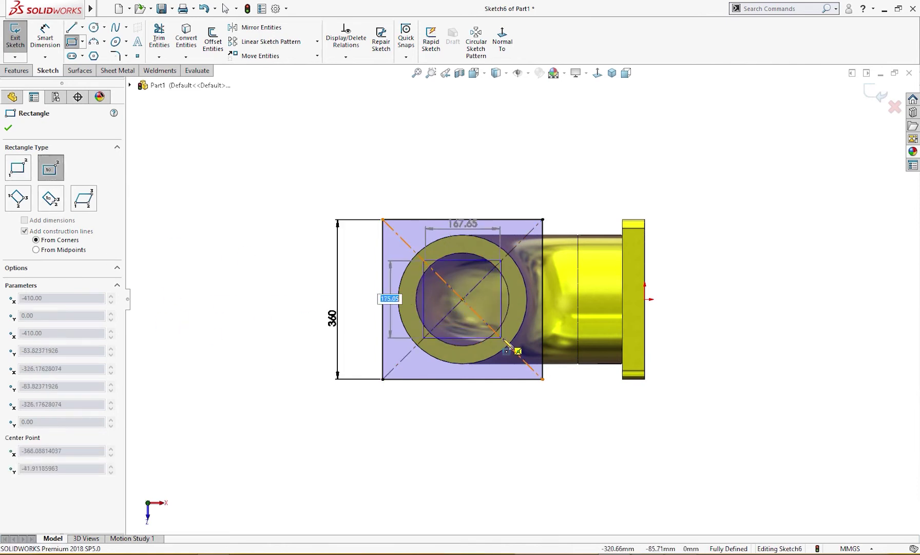
pyautogui.click(525, 356)
pyautogui.press('Escape')
# Step: Set the inner rectangle's four sides to construction and make them Equal
pyautogui.click(502, 359)
pyautogui.keyDown('ctrl'); pyautogui.click(525, 342); pyautogui.keyUp('ctrl')
pyautogui.keyDown('ctrl'); pyautogui.click(451, 241); pyautogui.keyUp('ctrl')
pyautogui.keyDown('ctrl'); pyautogui.click(401, 275); pyautogui.keyUp('ctrl')
pyautogui.click(24, 405)
pyautogui.click(273, 446)
pyautogui.click(512, 357)
pyautogui.click(636, 291)
pyautogui.click(567, 434)
# Step: Dimension the inner construction square's side to 260 mm
pyautogui.moveTo(522, 471); pyautogui.dragTo(529, 406, button='right')
pyautogui.click(433, 392)
pyautogui.click(467, 424)
pyautogui.write('260')
pyautogui.press('Return')
pyautogui.press('z')
pyautogui.click(559, 448)
pyautogui.hotkey('alt', 'Tab')
# Step: Boss-extrude the square region of Sketch6 in the reversed direction as the second flange
pyautogui.click(870, 6)
pyautogui.scroll(-1, 429, 372)
pyautogui.scroll(-2, 360, 354)
pyautogui.press('s')
pyautogui.click(426, 418)
pyautogui.click(10, 195)
pyautogui.moveTo(246, 283)
pyautogui.mouseDown(button='middle')
pyautogui.moveTo(339, 251)
pyautogui.moveTo(273, 262)
pyautogui.mouseUp(button='middle')
pyautogui.click(116, 331)
pyautogui.click(466, 174)
pyautogui.click(9, 130)
# Step: Show Sketch6's construction square and launch the Hole Wizard
pyautogui.moveTo(267, 236)
pyautogui.mouseDown(button='middle')
pyautogui.moveTo(290, 244)
pyautogui.moveTo(215, 284)
pyautogui.mouseUp(button='middle')
pyautogui.click(6, 293)
pyautogui.click(45, 307)
pyautogui.click(63, 290)
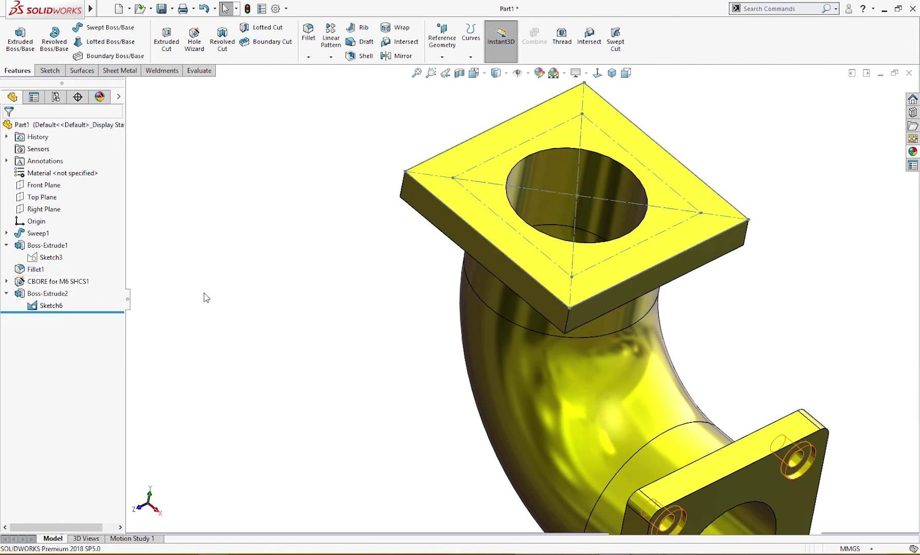
pyautogui.click(195, 44)
# Step: Place counterbore holes at the second flange's four construction-square corners, then view isometric
pyautogui.click(72, 147)
pyautogui.click(432, 180)
pyautogui.moveTo(390, 205); pyautogui.dragTo(309, 187)
pyautogui.click(535, 187)
pyautogui.click(534, 412)
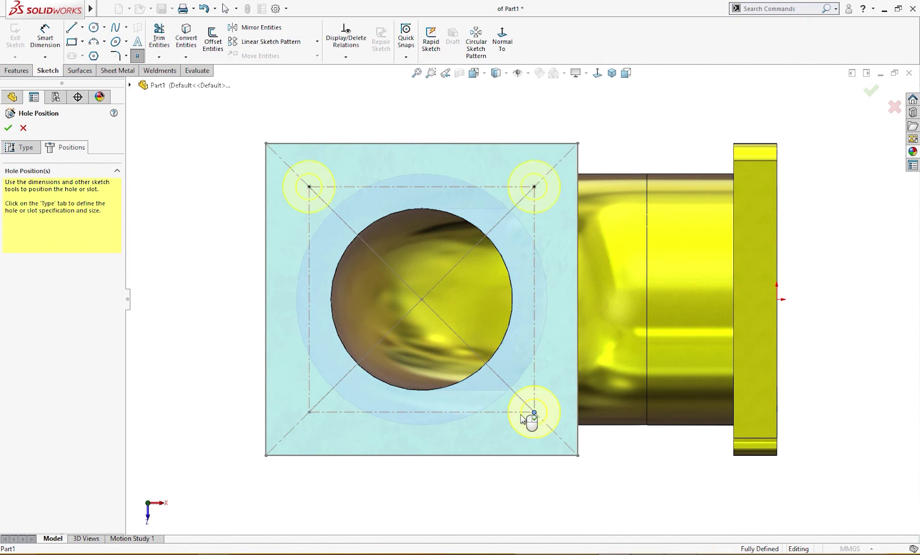
pyautogui.click(310, 413)
pyautogui.click(7, 127)
pyautogui.hotkey('ctrl', '7')
pyautogui.click(309, 34)
# Step: Fillet the second flange's four corner edges and hide Sketch6
pyautogui.click(356, 193)
pyautogui.click(389, 158)
pyautogui.click(9, 129)
pyautogui.click(447, 166)
pyautogui.click(496, 135)
pyautogui.click(472, 137)
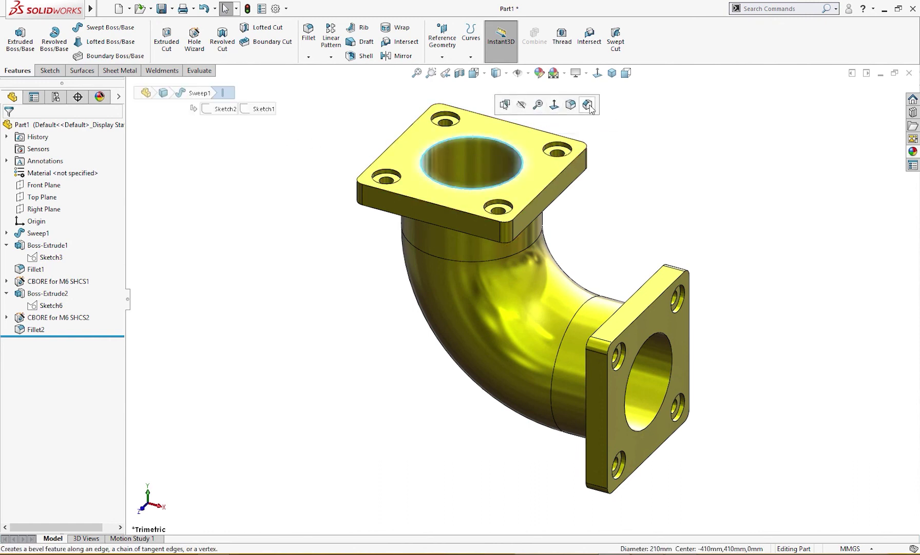